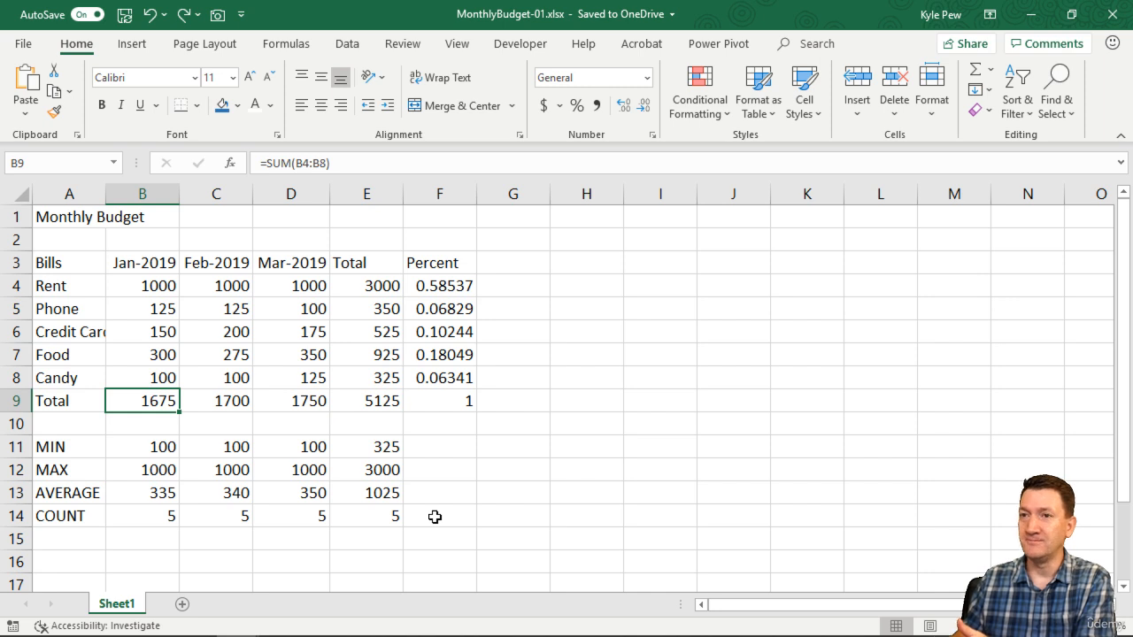
- Select the A1:F14 budget table, drag it out to column G, then back to start at B2
click(129, 236)
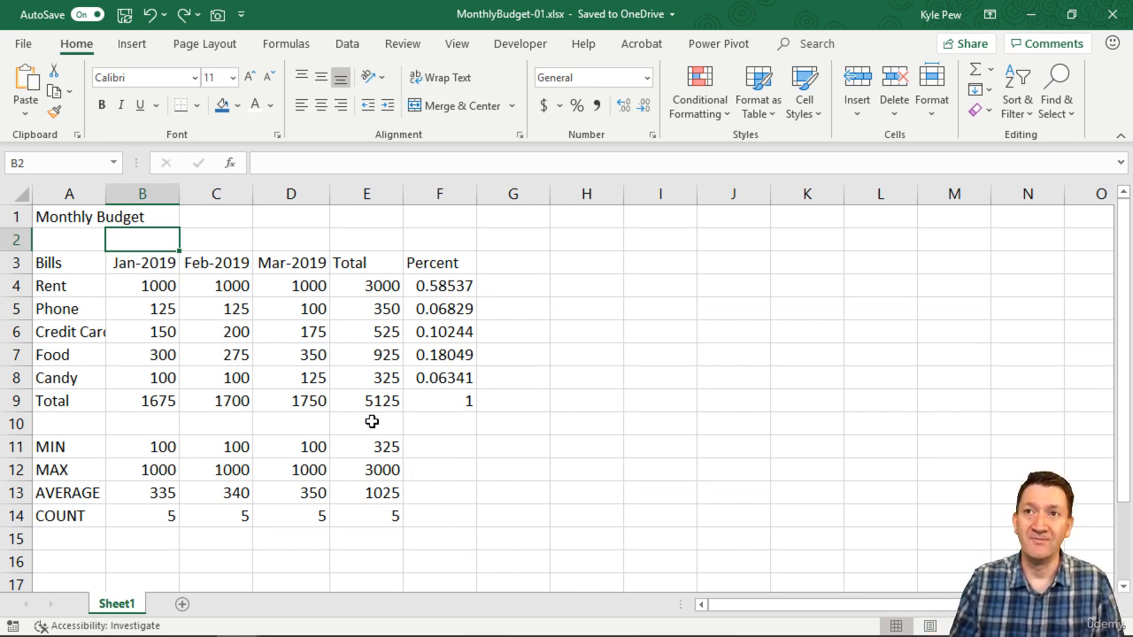
click(56, 216)
drag(76, 218, 420, 519)
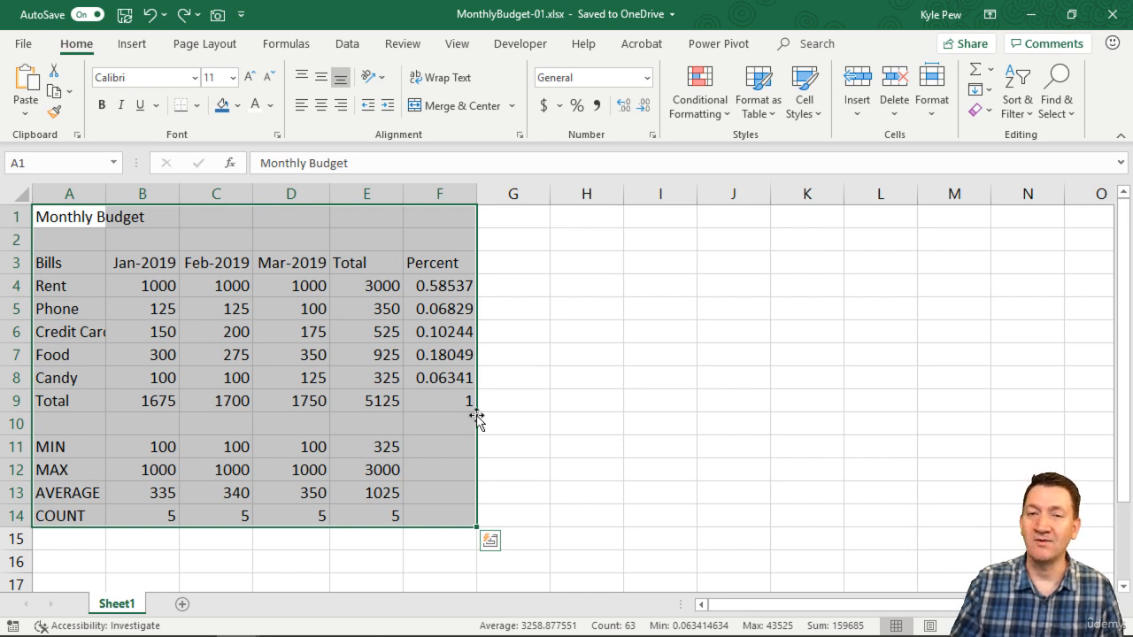
drag(476, 416, 907, 484)
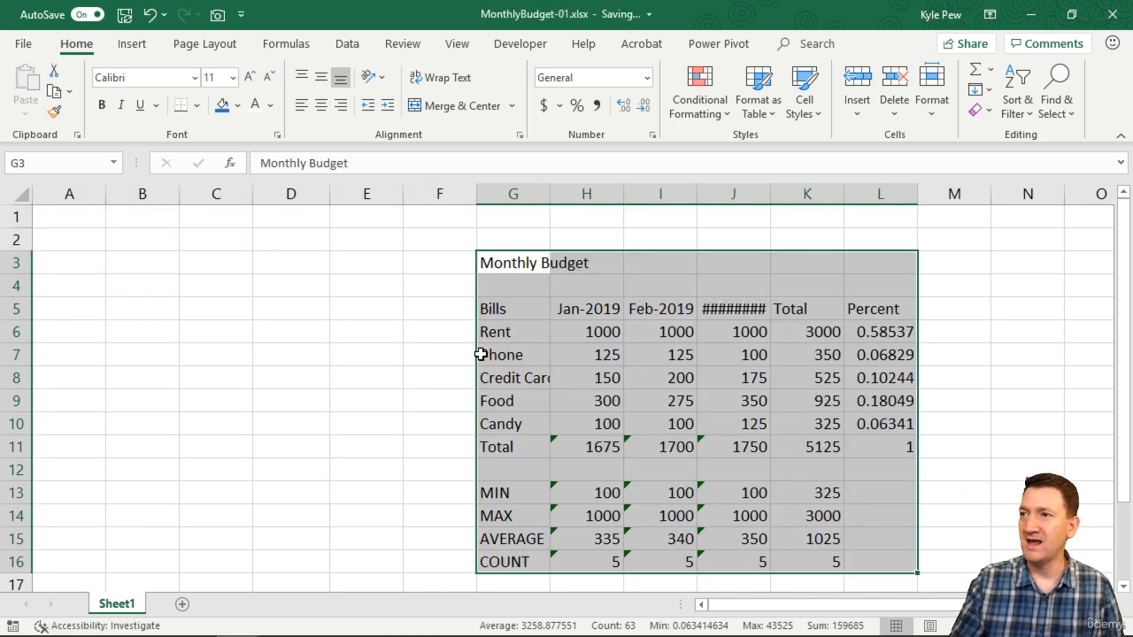
drag(478, 353, 166, 333)
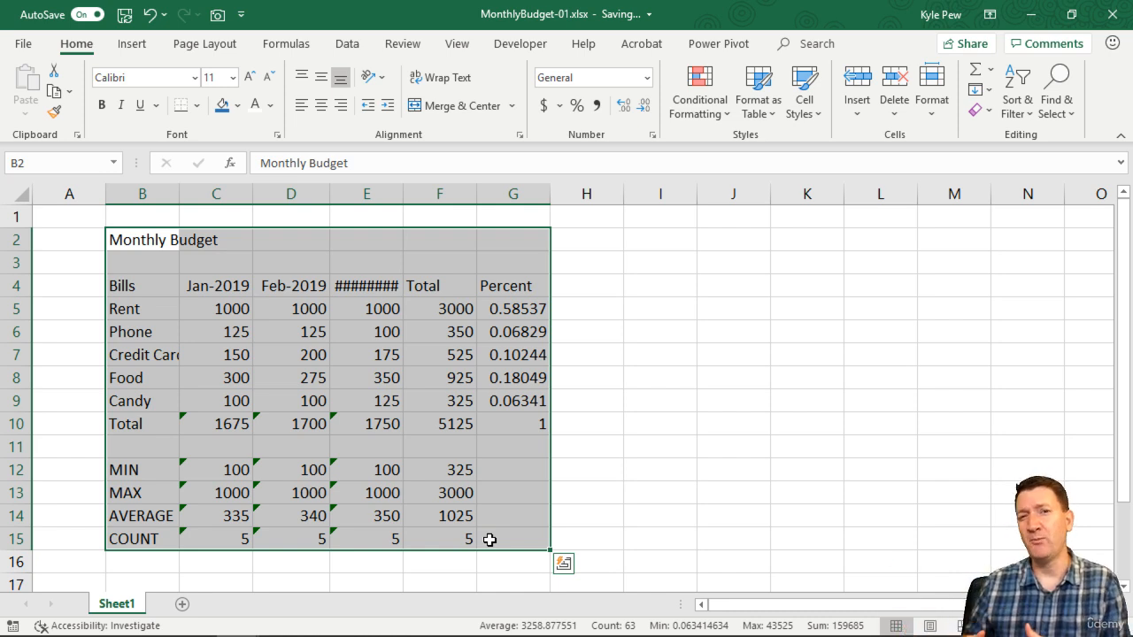
click(299, 360)
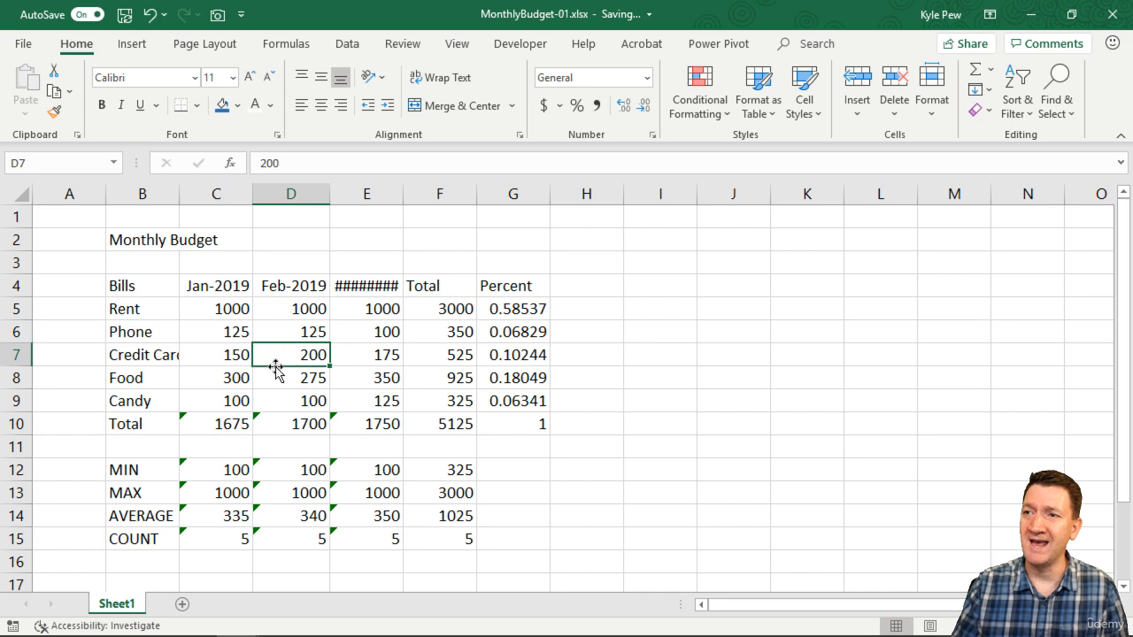
drag(276, 369, 889, 372)
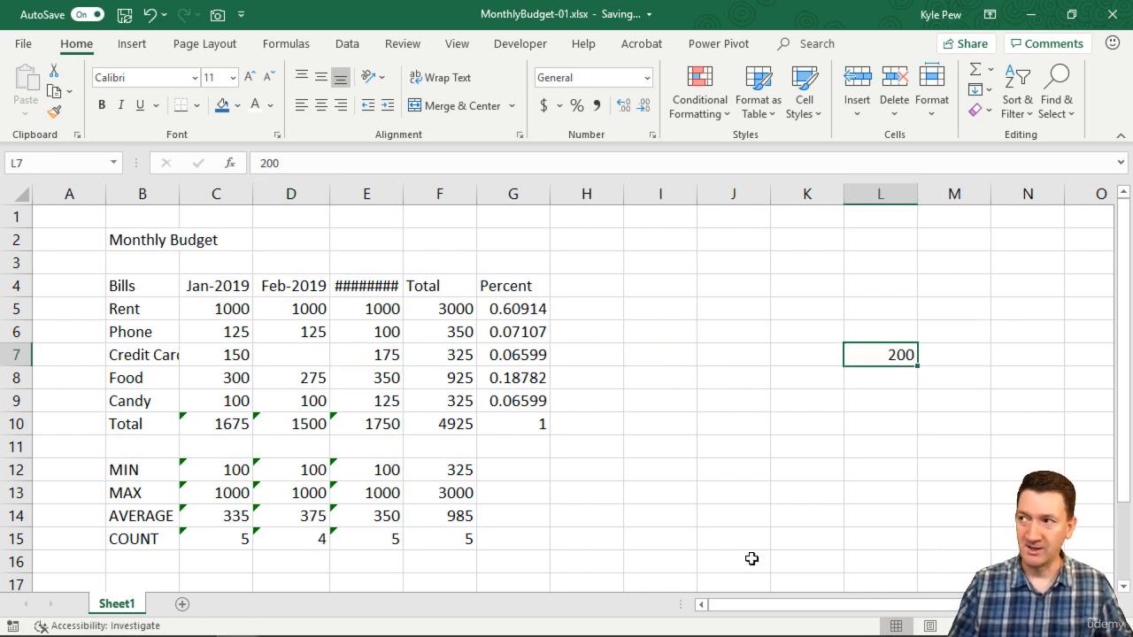
key(ctrl+z)
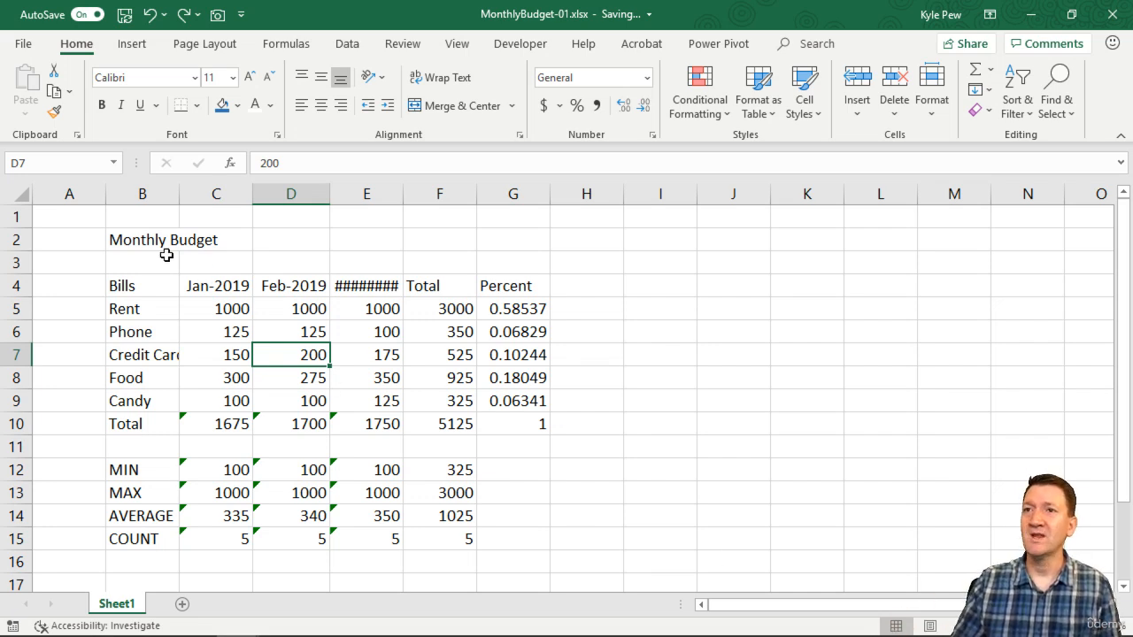
drag(121, 239, 490, 542)
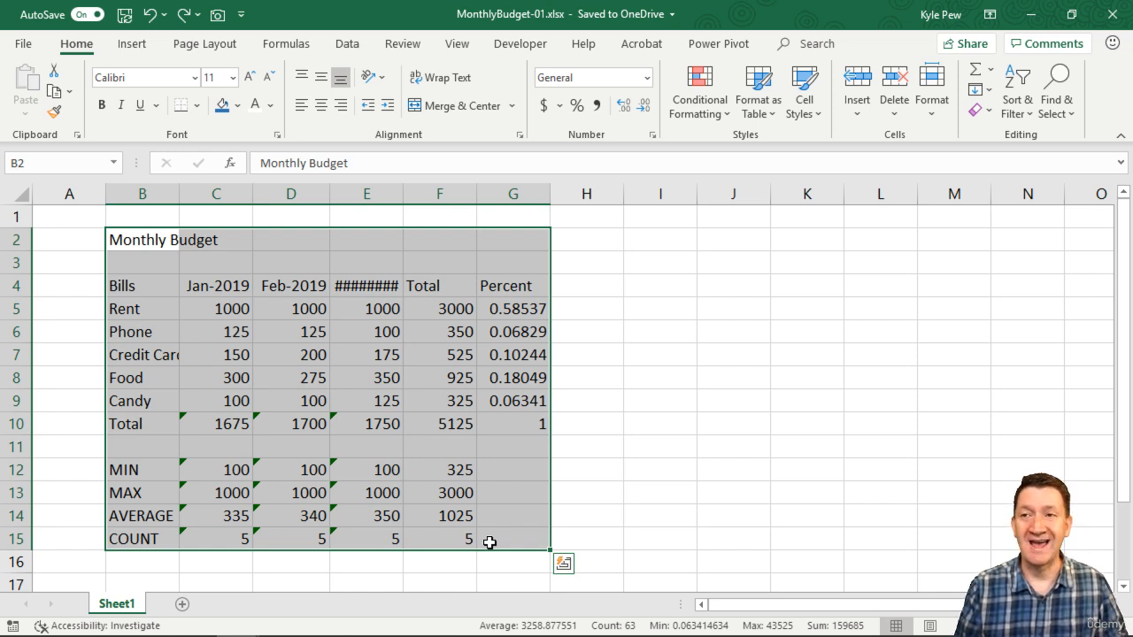
key(ctrl+c)
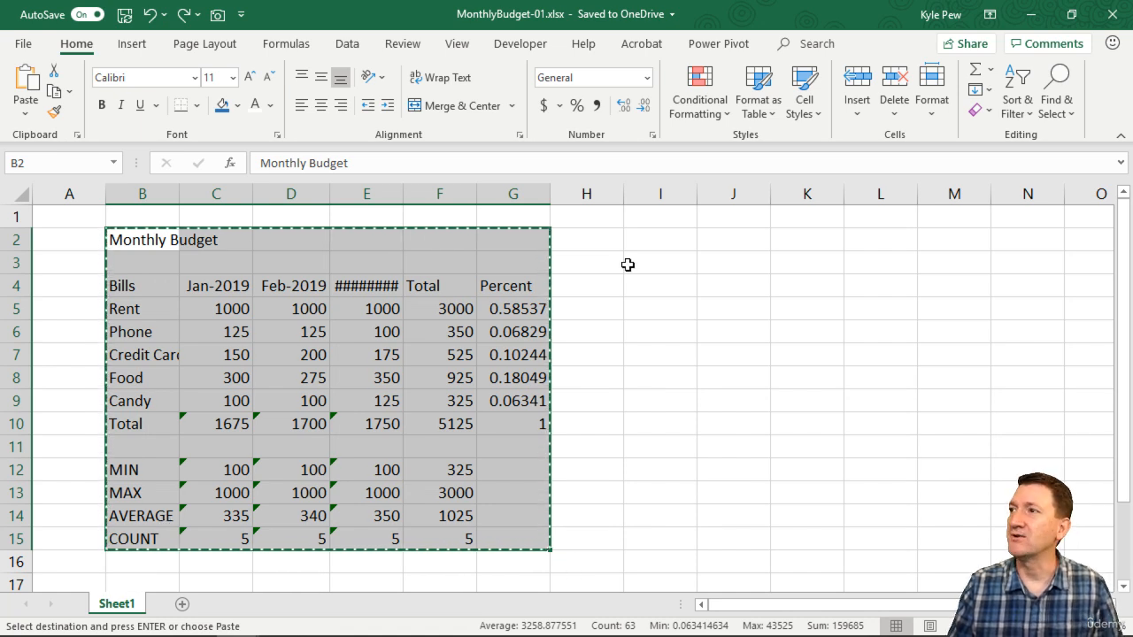
click(658, 240)
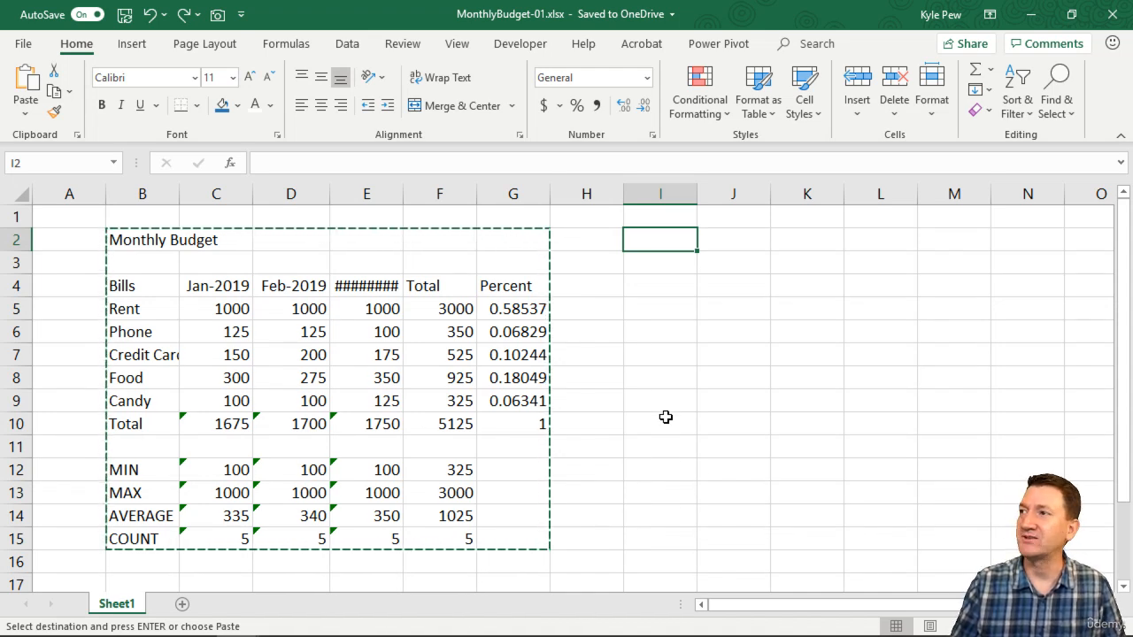
key(Return)
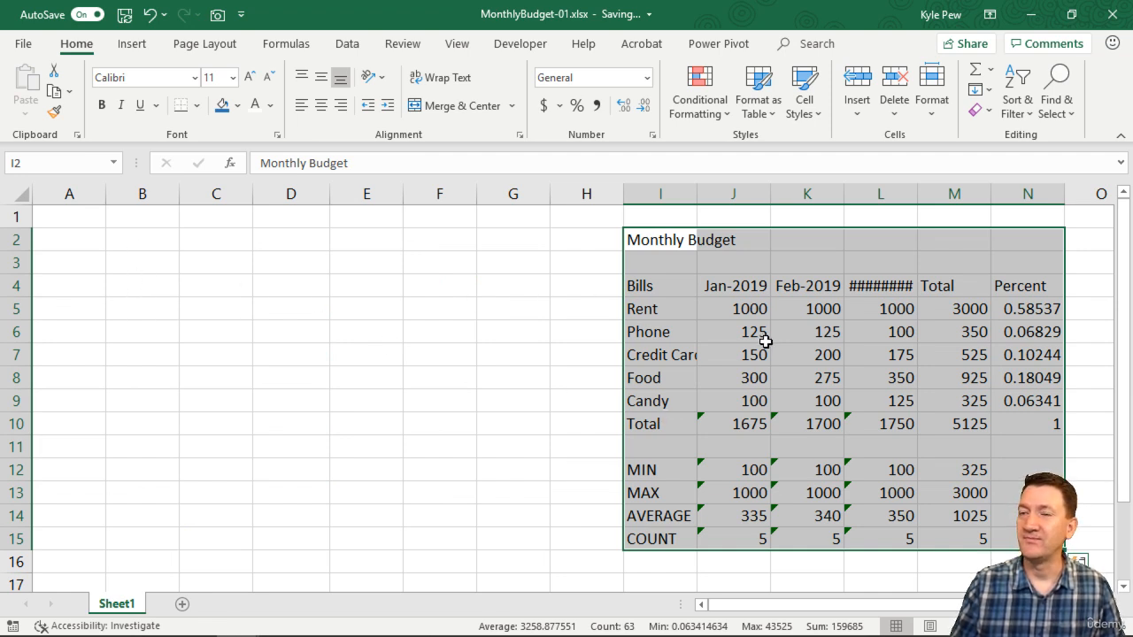
drag(624, 237, 151, 246)
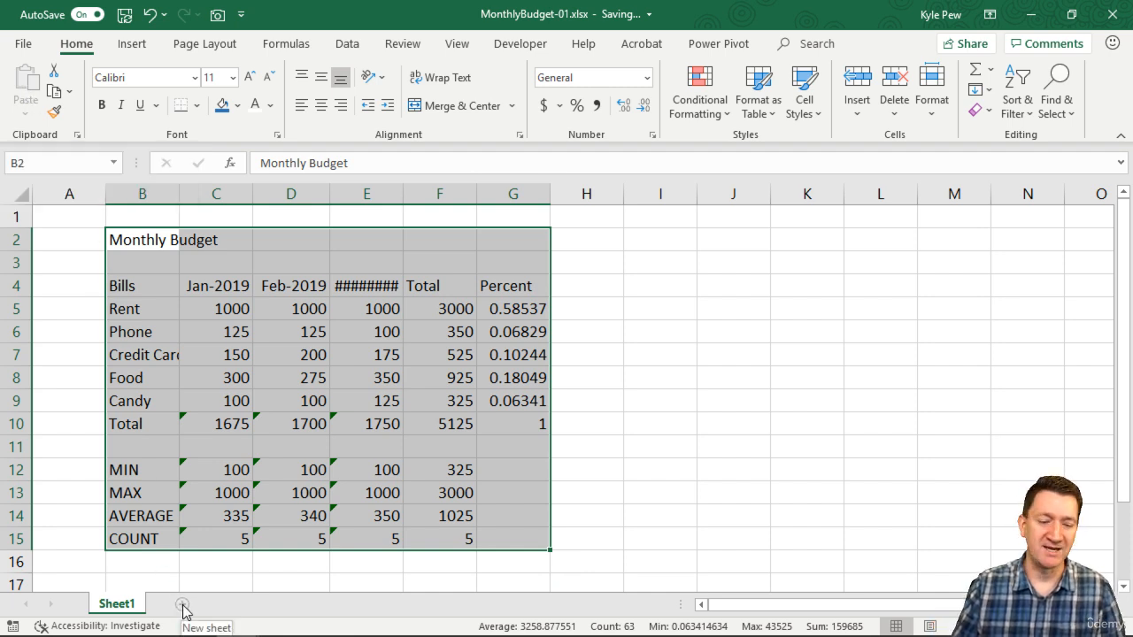
key(ctrl+2)
drag(189, 595, 387, 378)
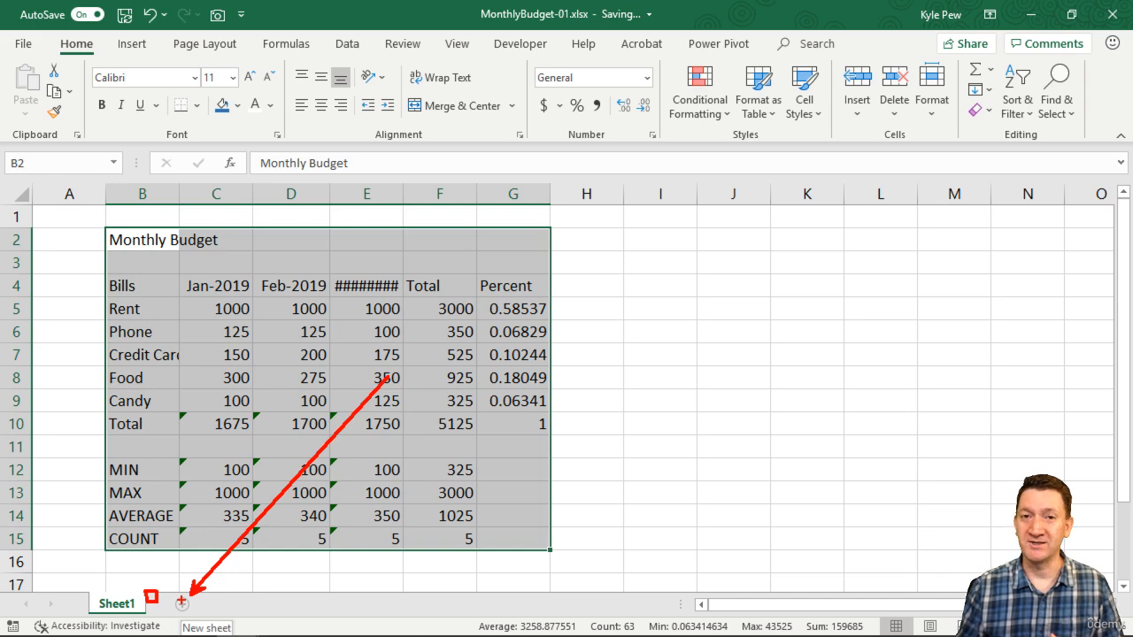
- Add a new blank Sheet2 and copy the whole Monthly Budget table on Sheet1
click(181, 604)
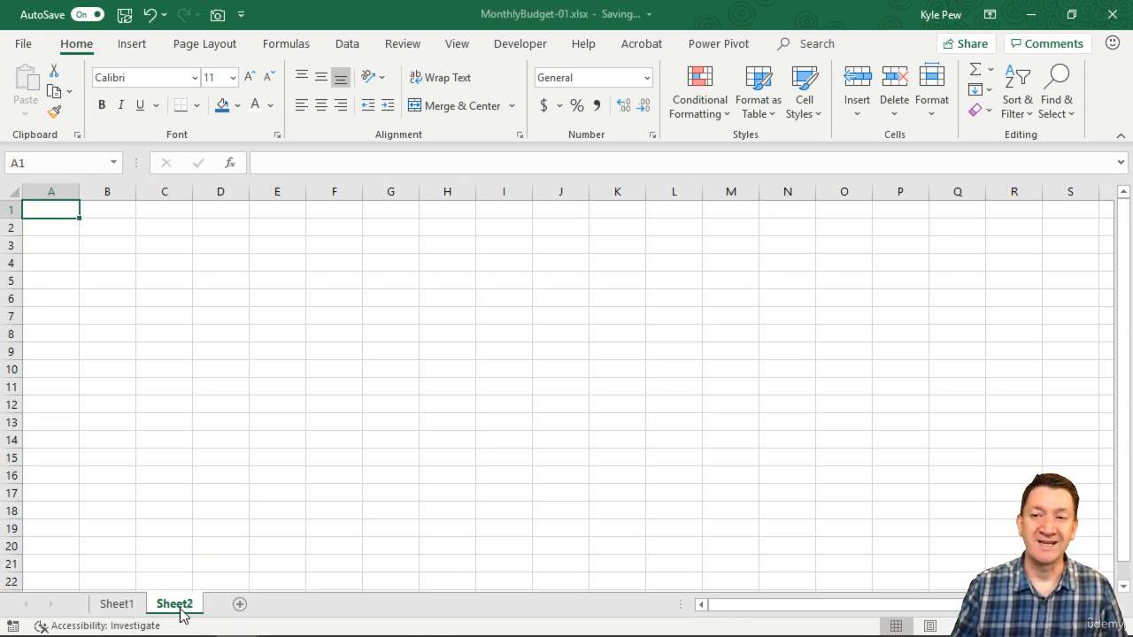
click(116, 604)
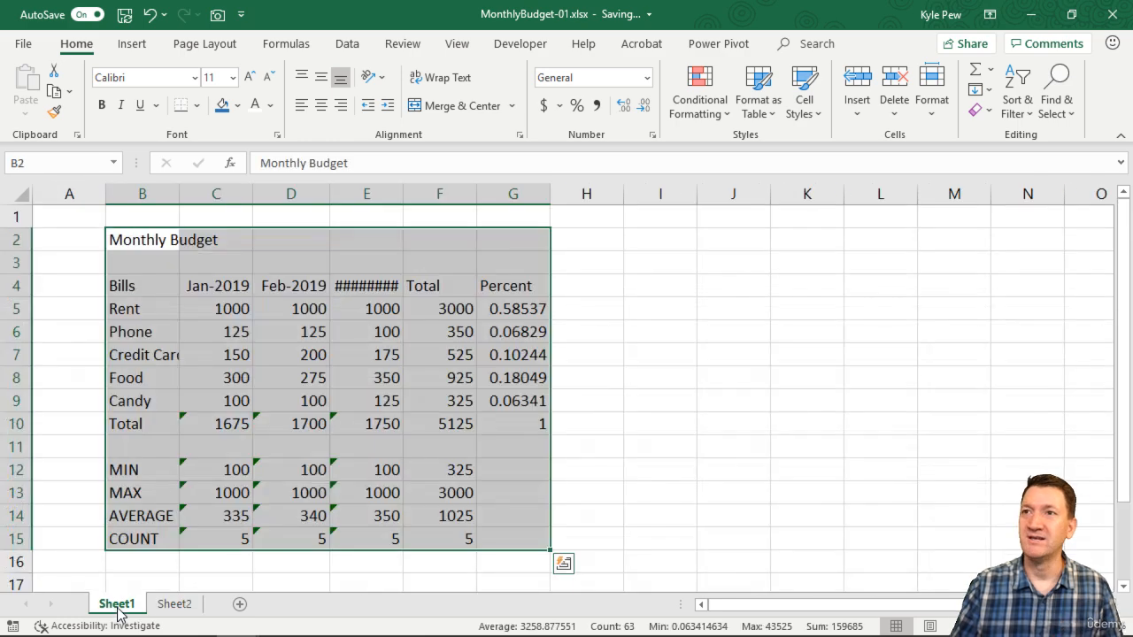
drag(141, 239, 508, 531)
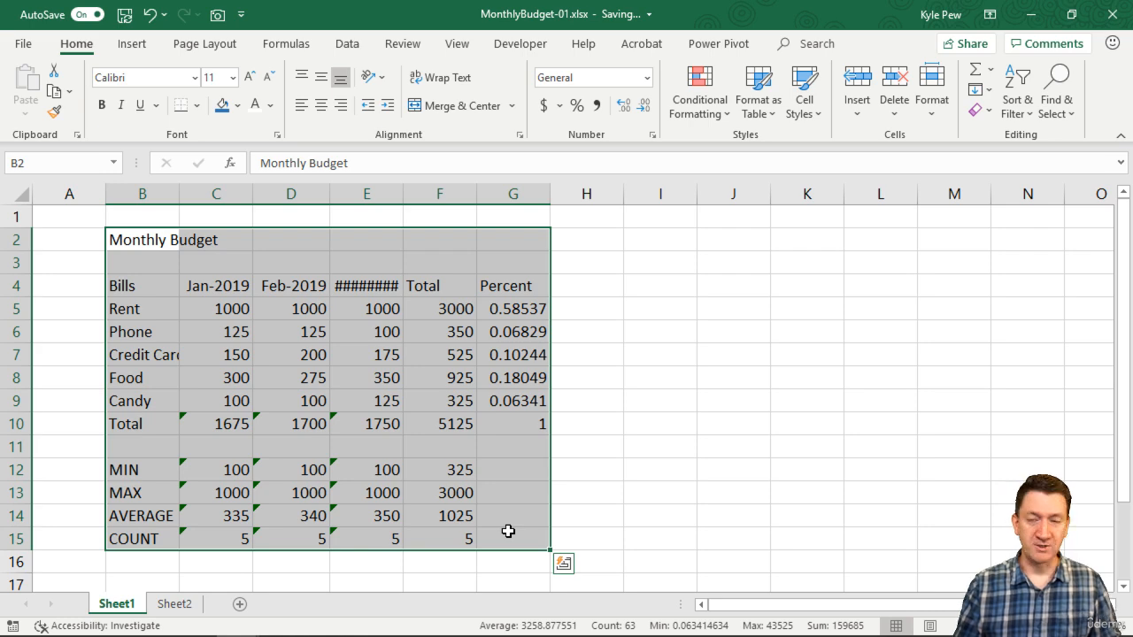
key(ctrl+c)
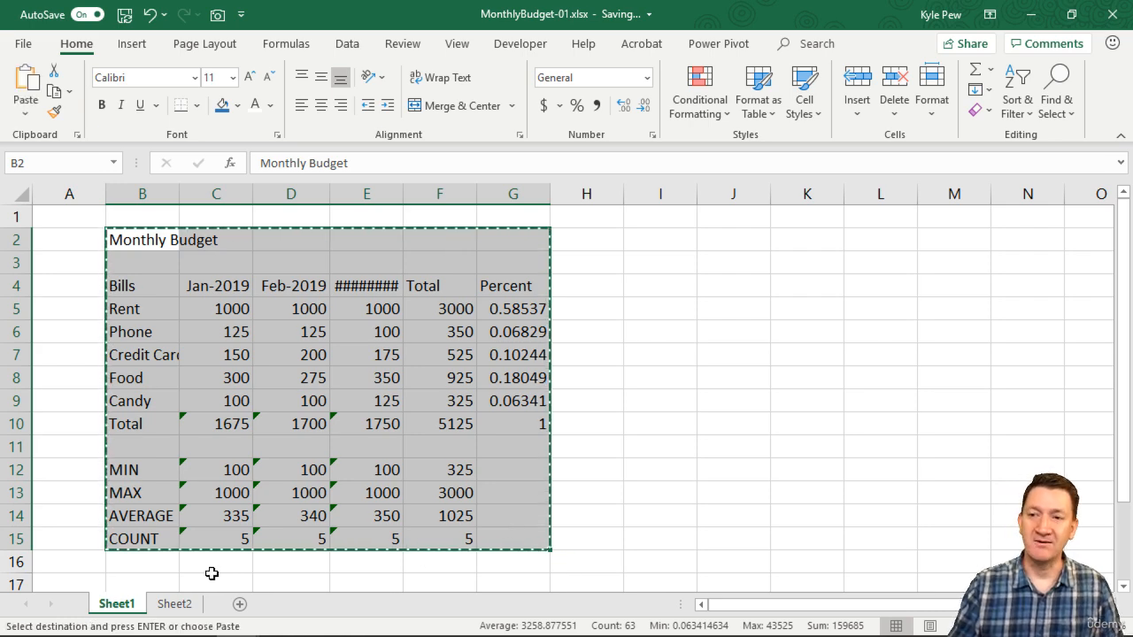
- Paste the table onto Sheet2 and compare it with Sheet1, then undo the paste and cancel the copy
click(175, 603)
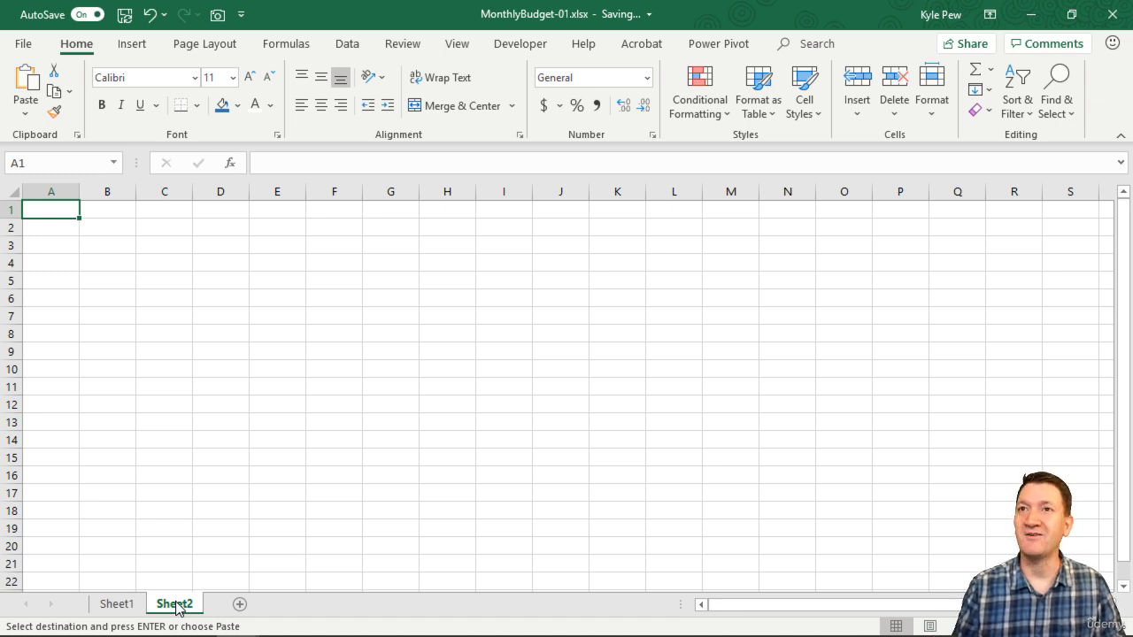
key(Return)
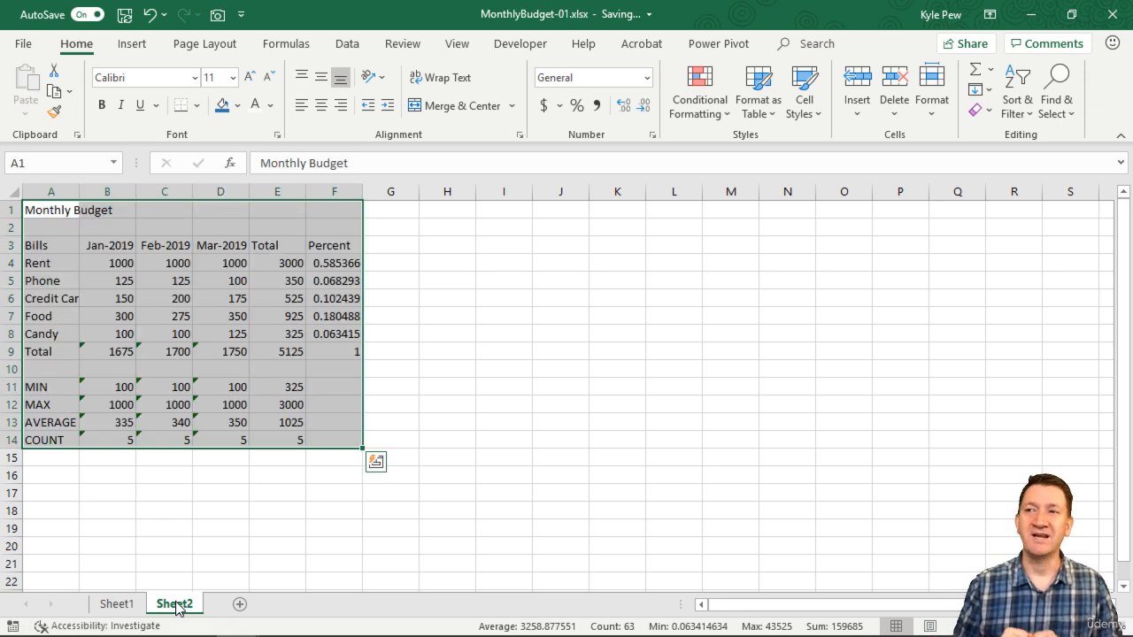
click(112, 604)
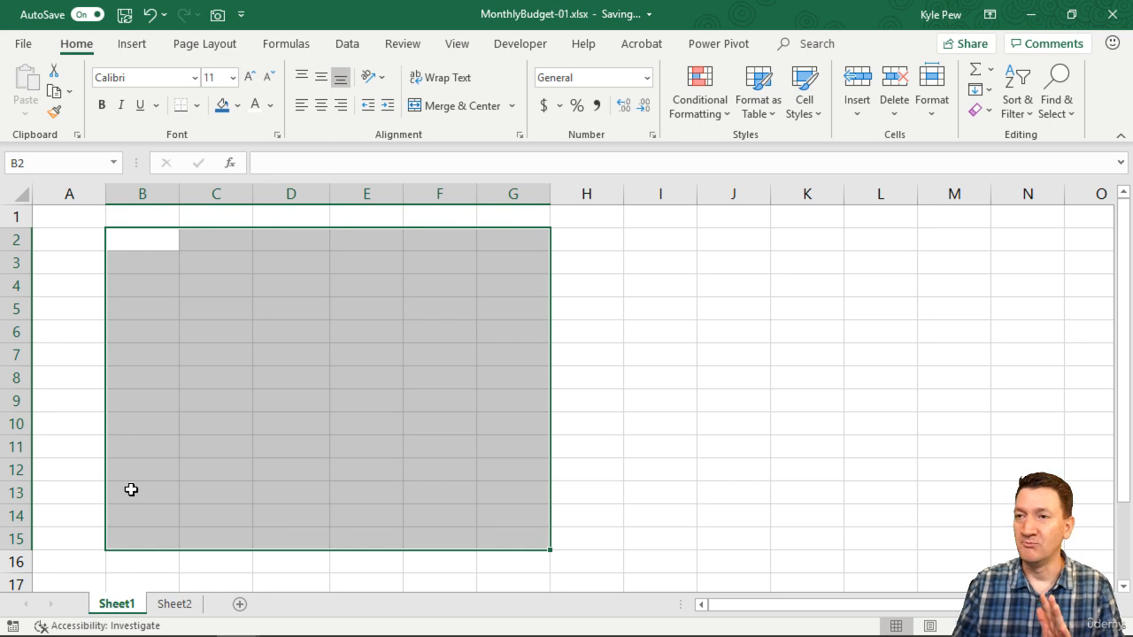
click(175, 604)
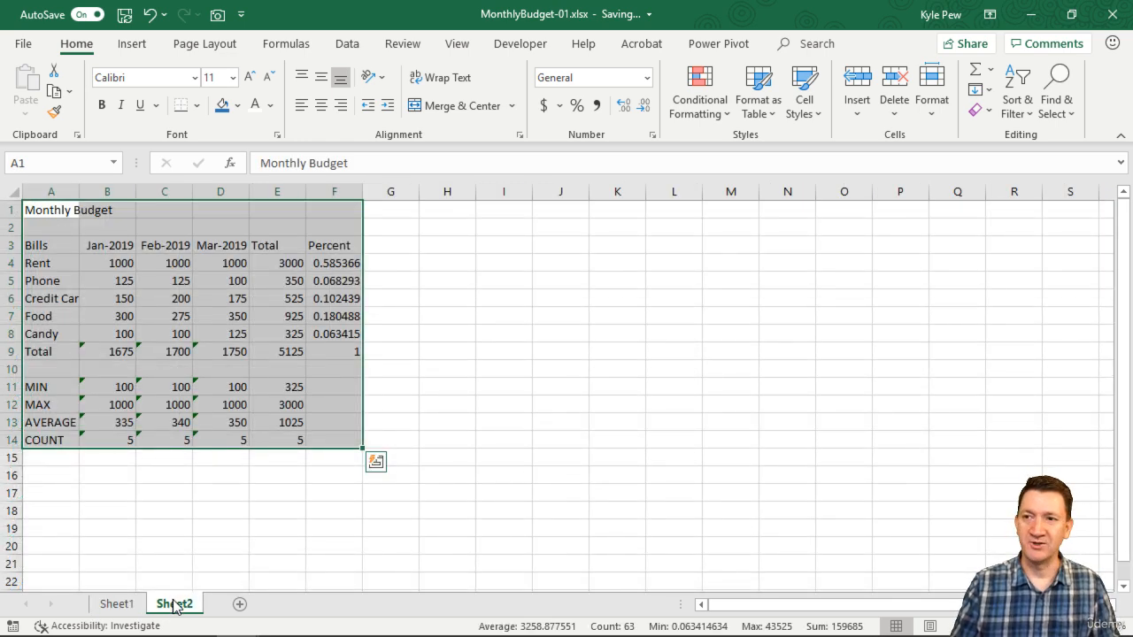
key(ctrl+z)
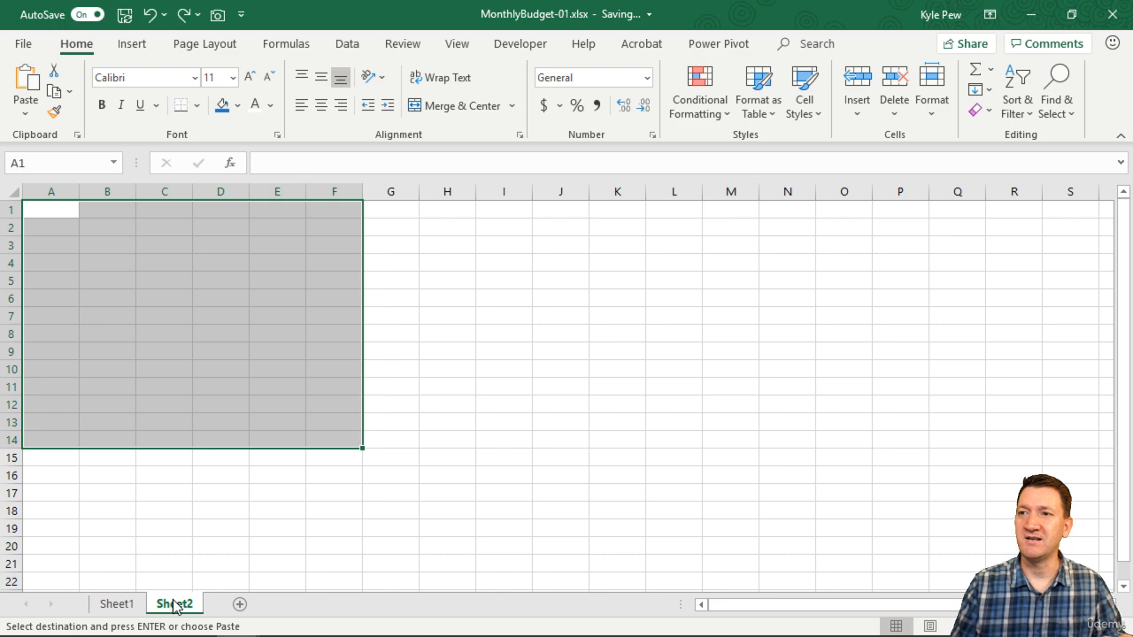
click(116, 603)
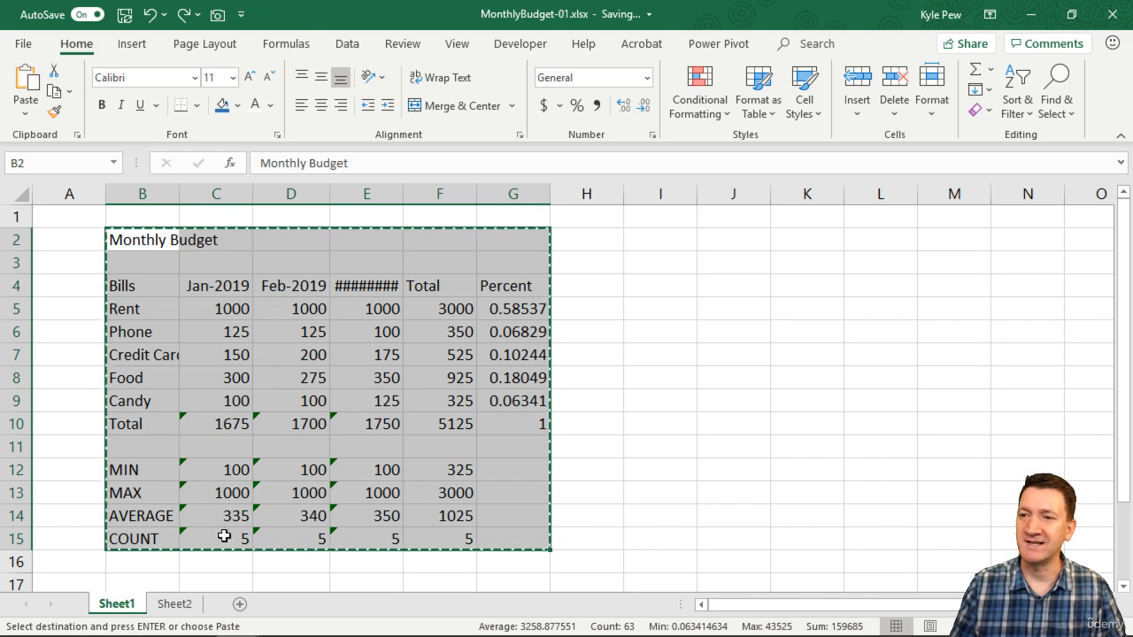
key(Escape)
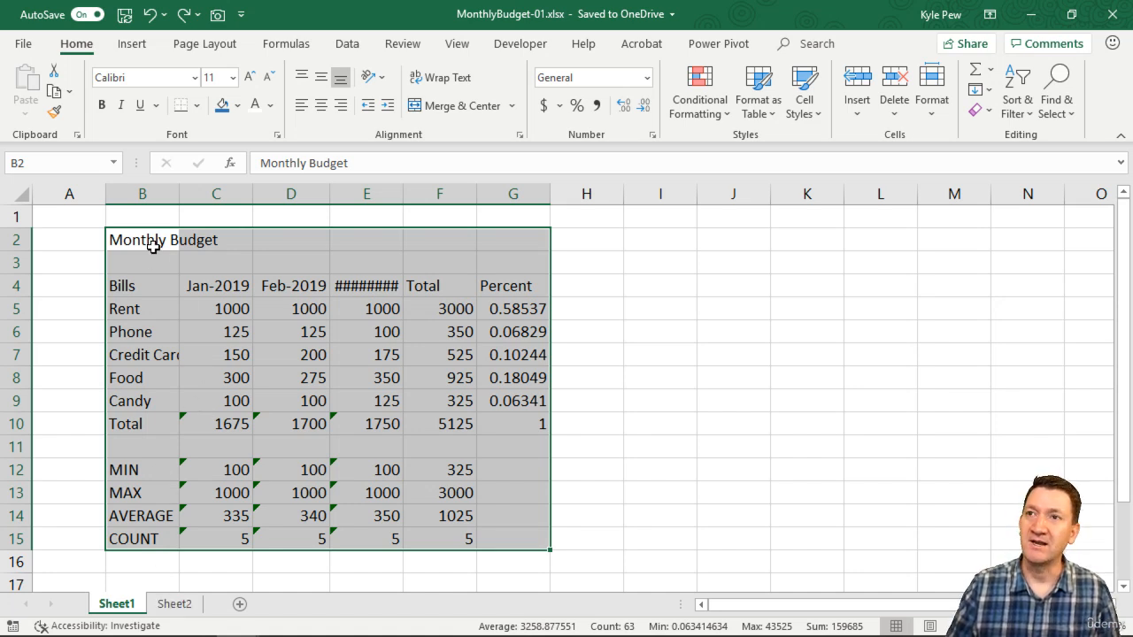
- Copy the B2:G15 budget range to cell A1 of Sheet2, comparing it against the Sheet1 original
drag(152, 242, 524, 543)
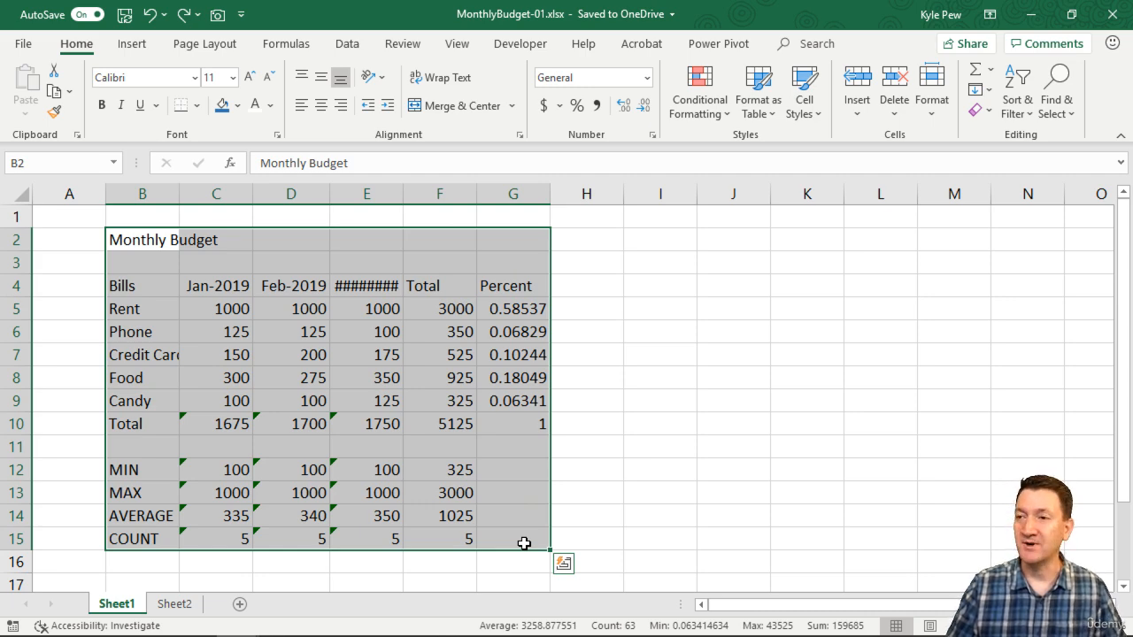
key(ctrl+c)
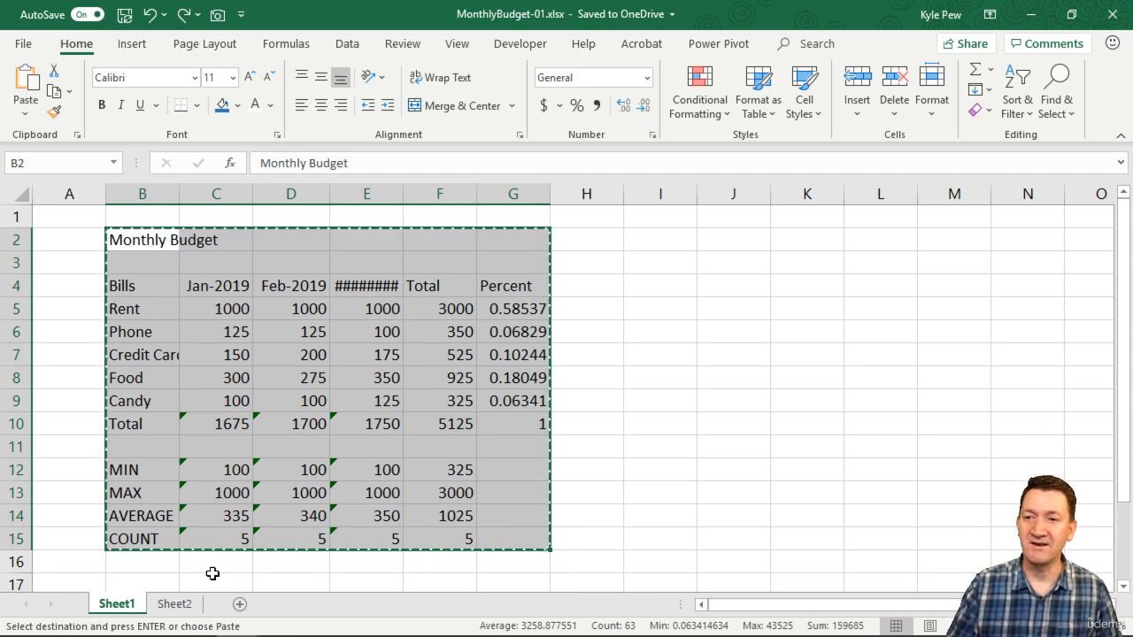
click(171, 603)
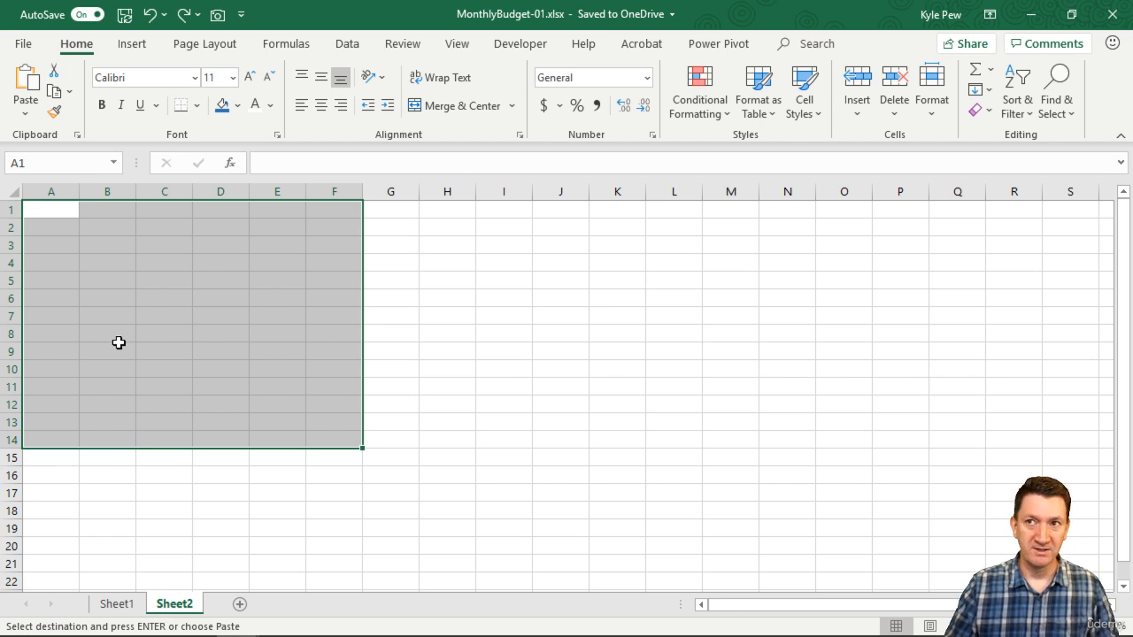
click(56, 205)
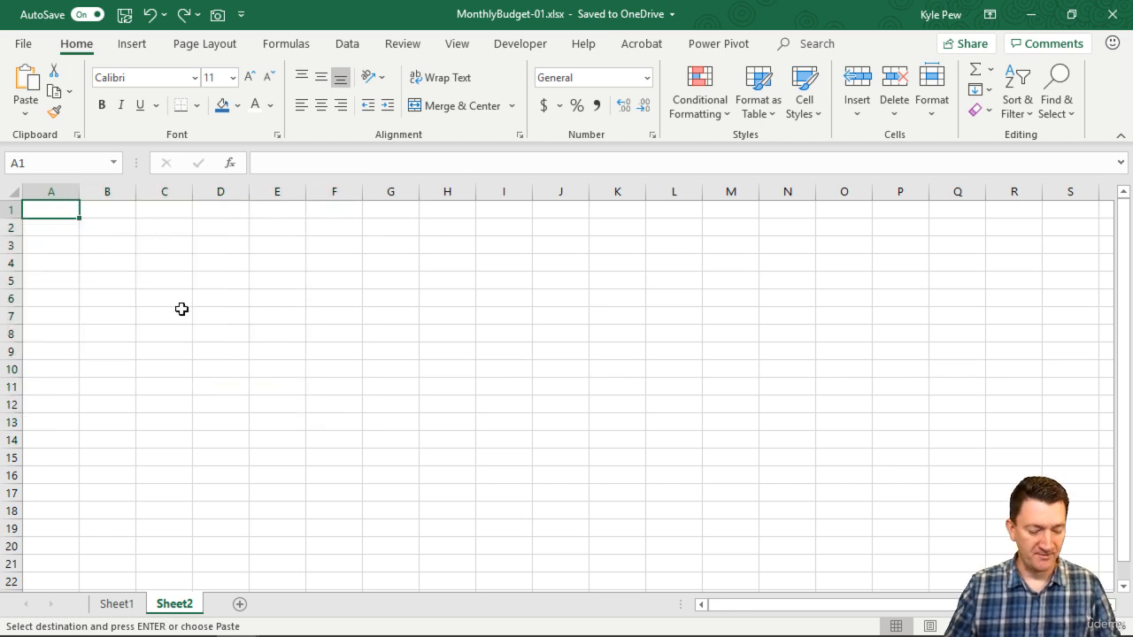
key(ctrl+v)
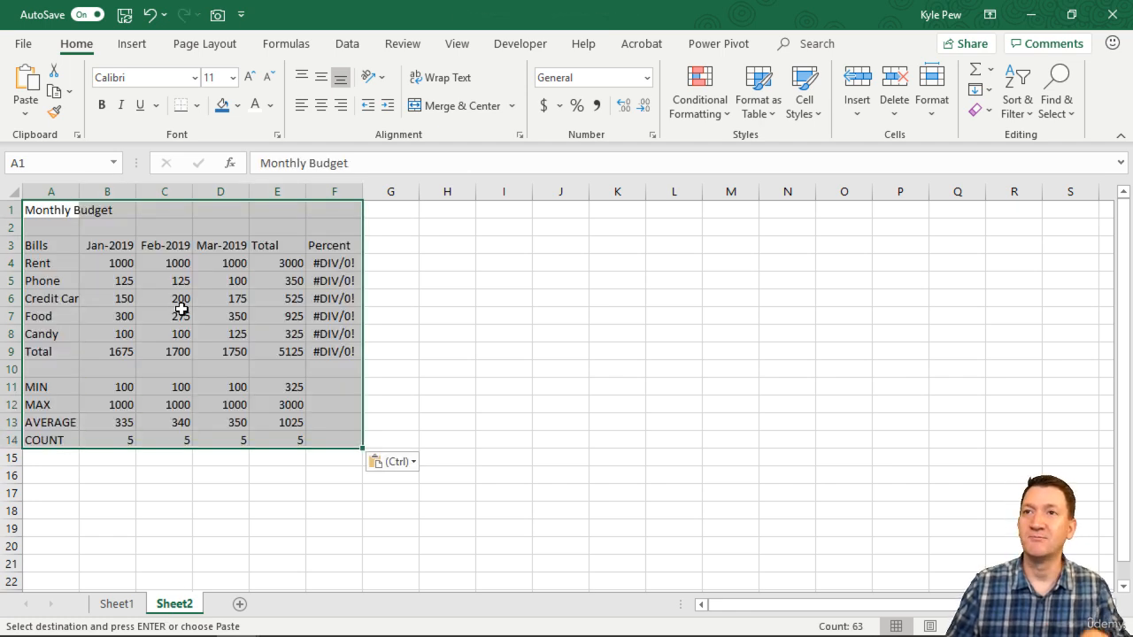
click(121, 604)
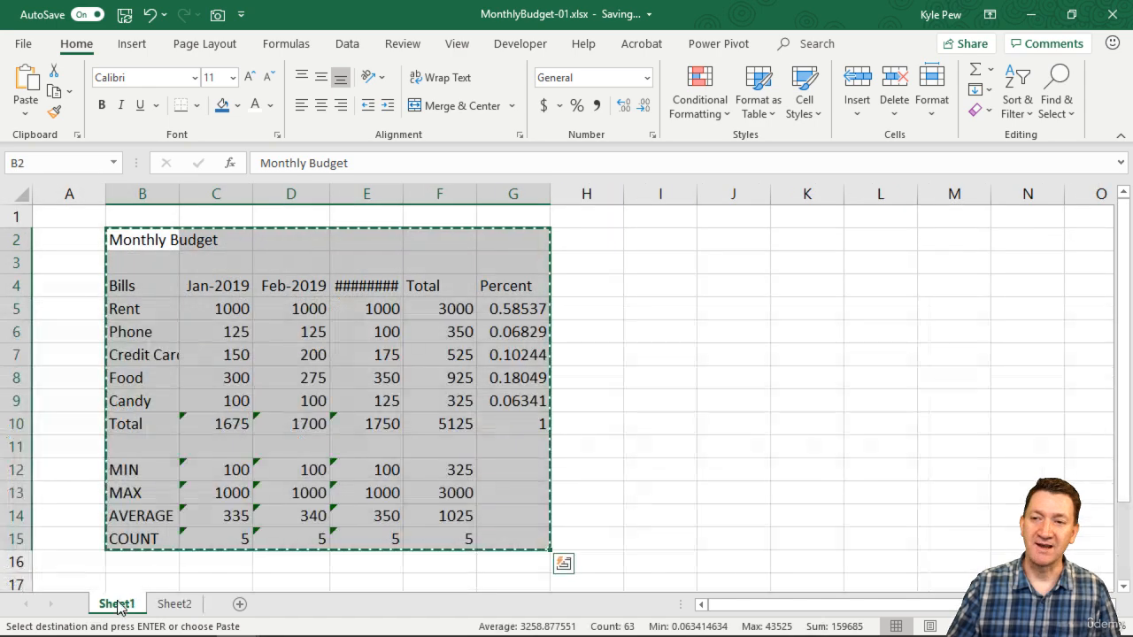
click(173, 603)
click(116, 604)
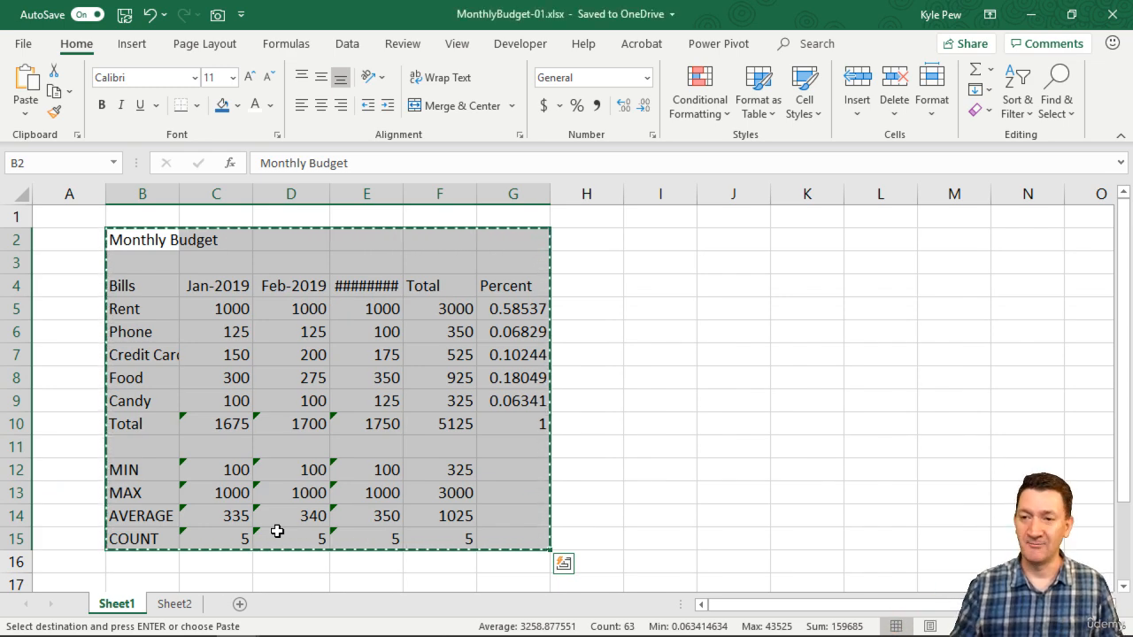
- Check the budget copy on Sheet2, then on Sheet1 clear the copy marquee and select only B2
click(174, 603)
key(ctrl+v)
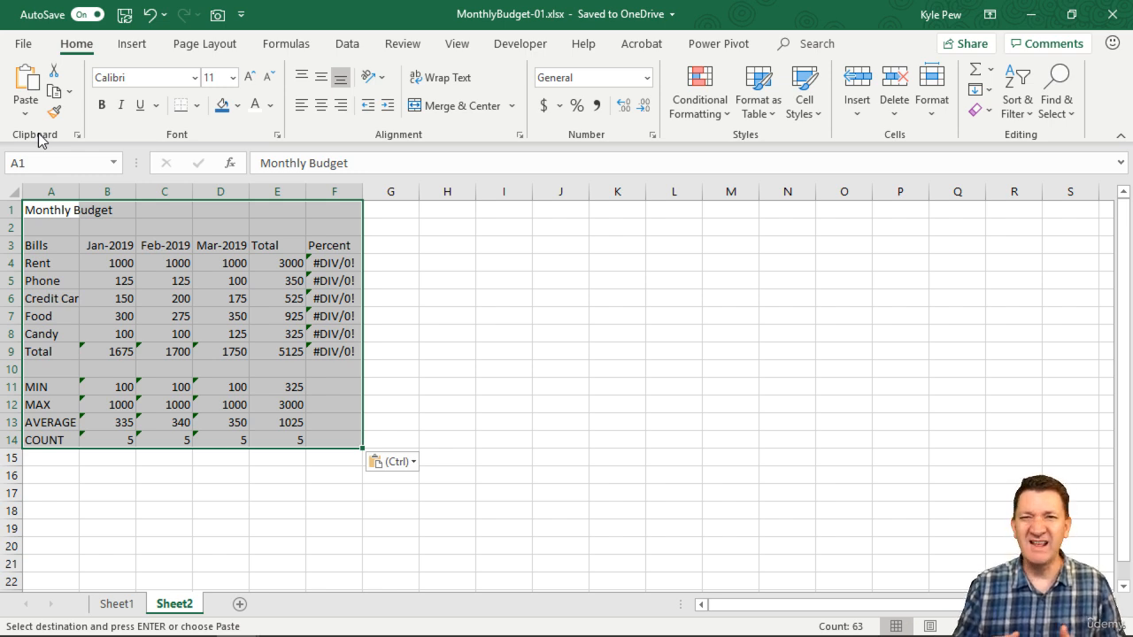
click(118, 604)
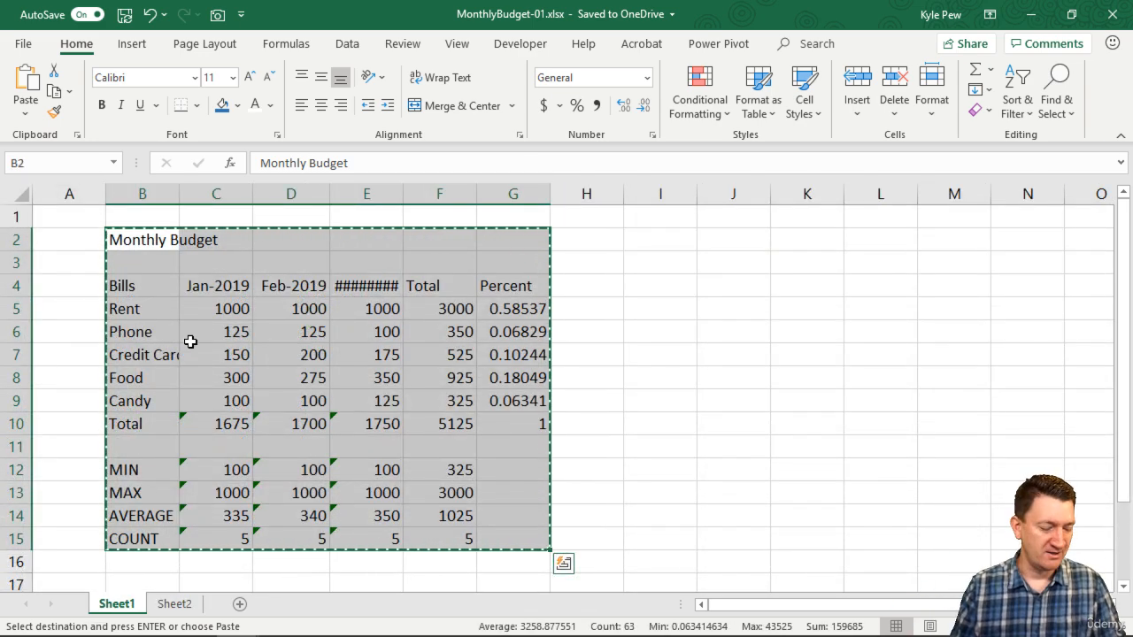
key(Escape)
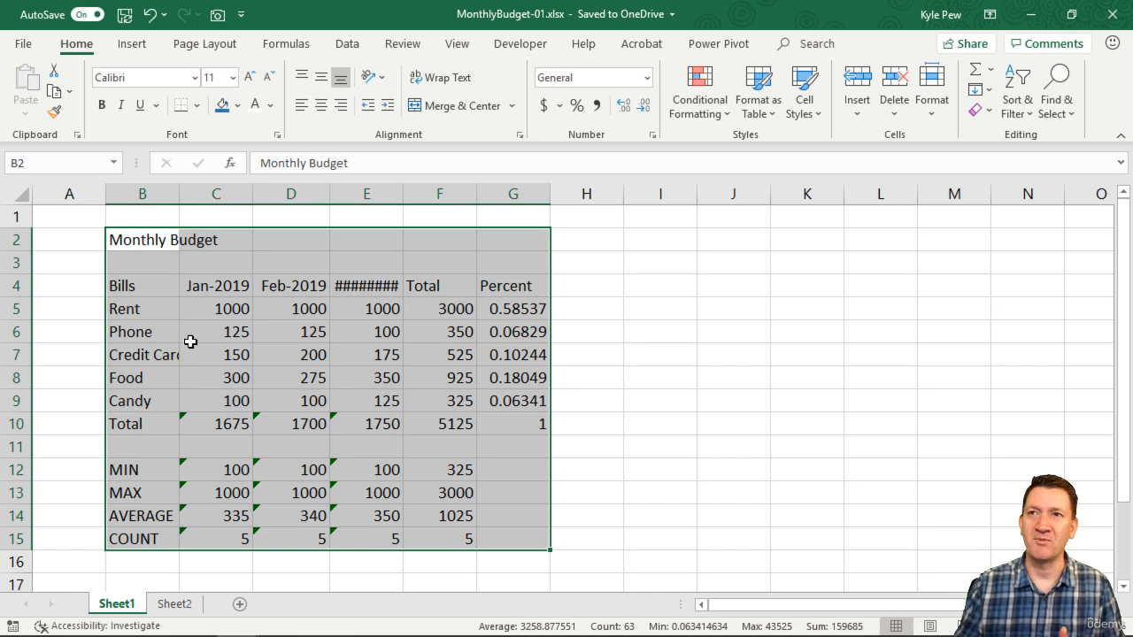
click(142, 248)
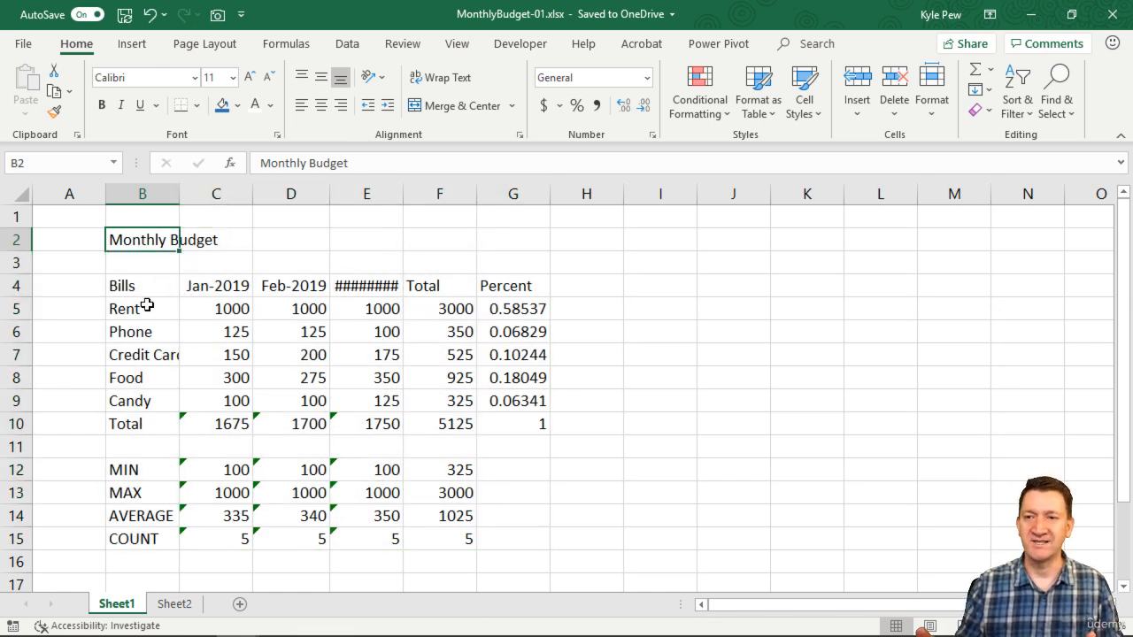